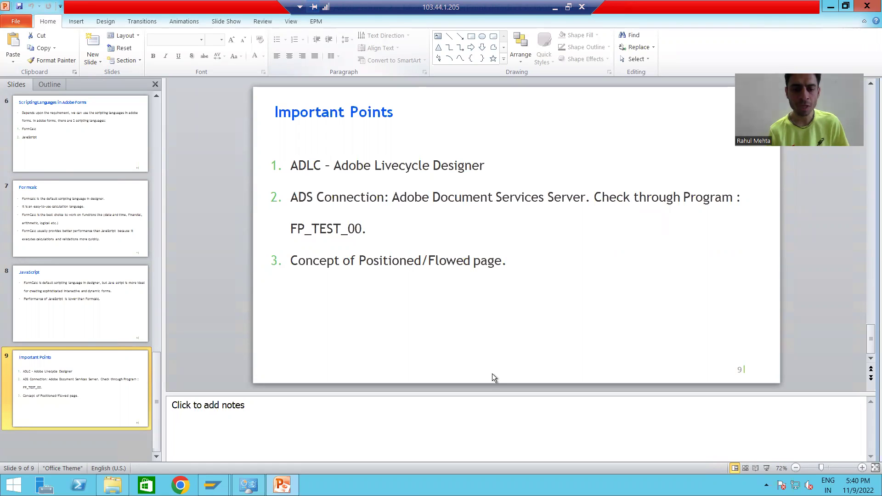
- Show the open SAP GUI window thumbnails from the taskbar
click(213, 485)
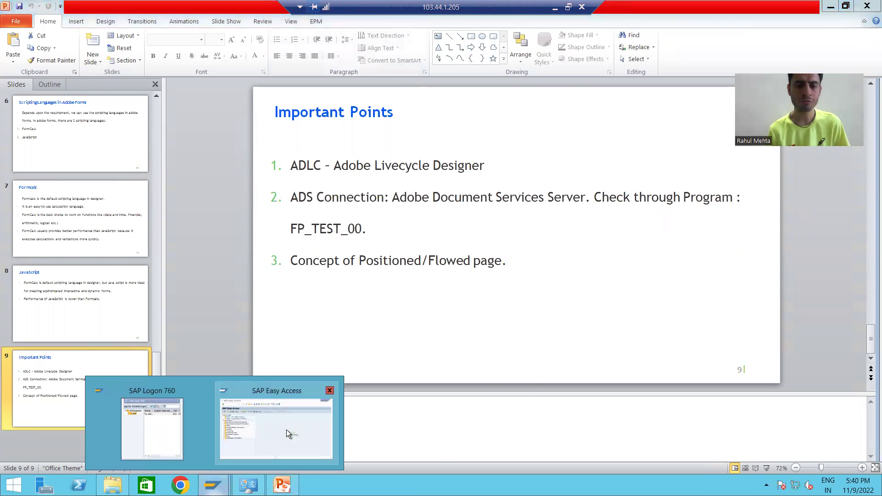
- Run SFP from SAP Easy Access and open form ZADOBE_SALES_78 in change mode
click(289, 432)
text(sfp)
key(Return)
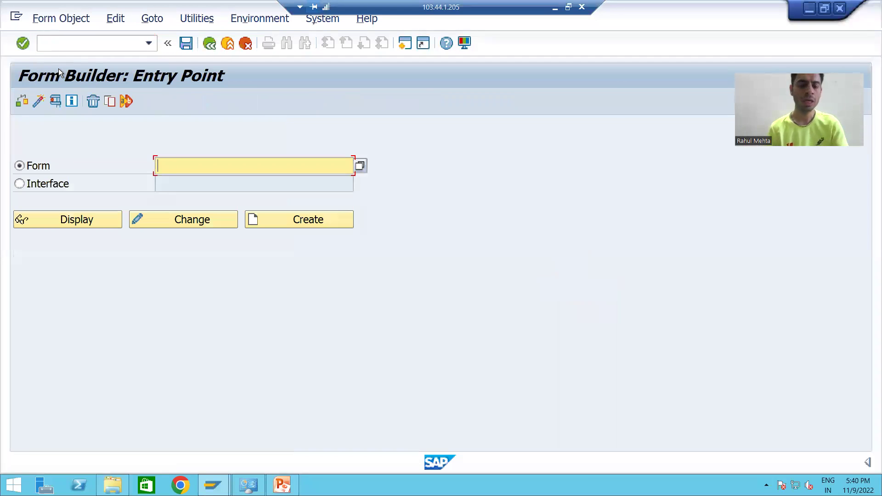
click(170, 167)
click(169, 180)
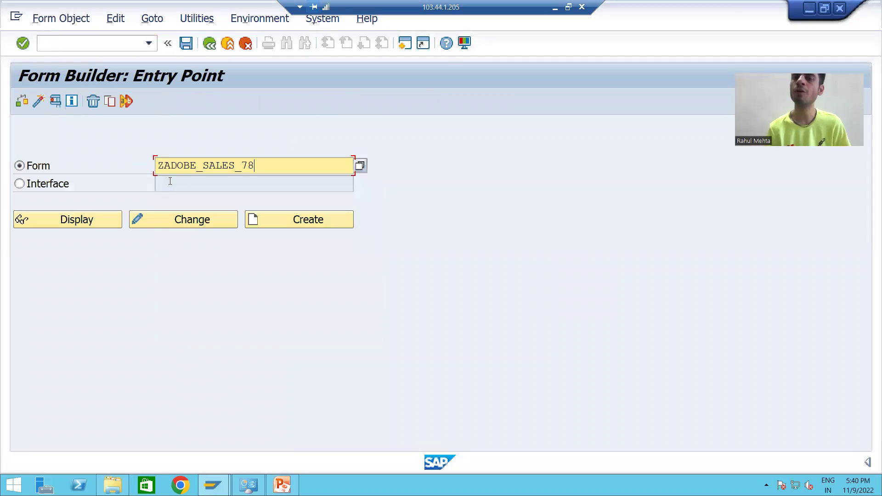
click(177, 222)
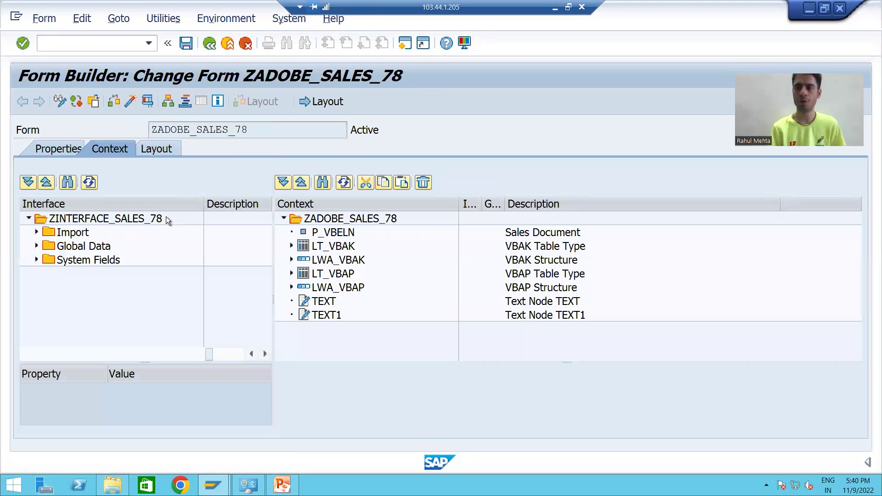
- Show the ZADOBE_SALES_78 layout maximized in Designer, then open File Explorer on the Desktop
click(327, 102)
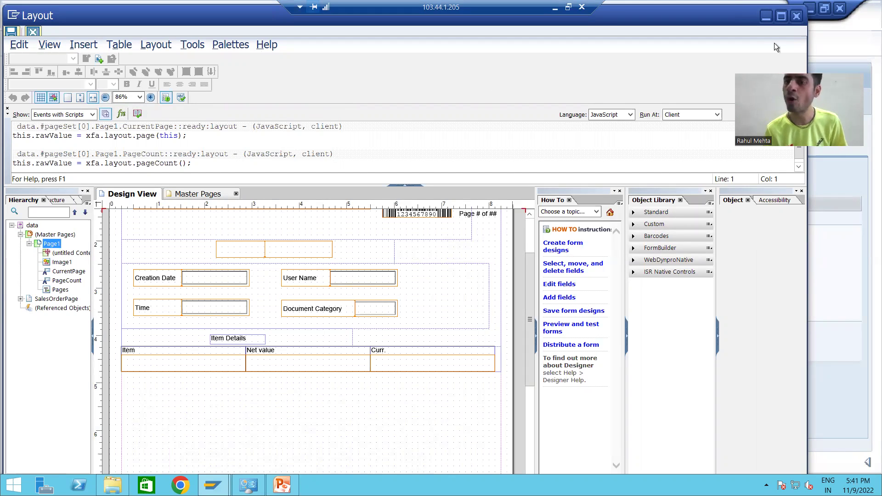
click(781, 16)
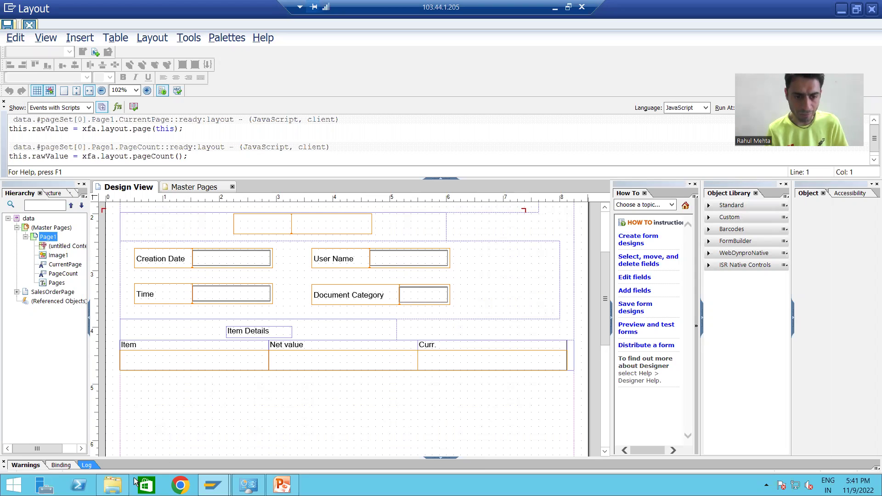
click(112, 485)
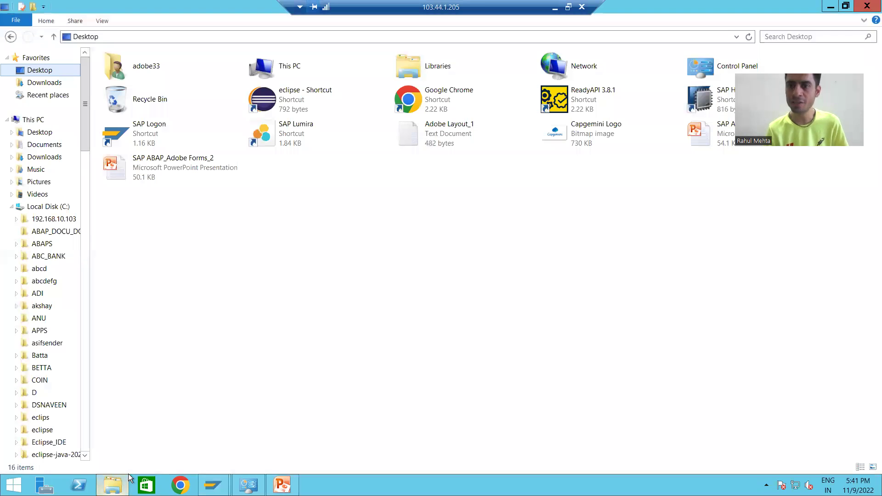
- Check Programs and Features for Adobe LiveCycle Designer 11.0, then return to PowerPoint
click(730, 70)
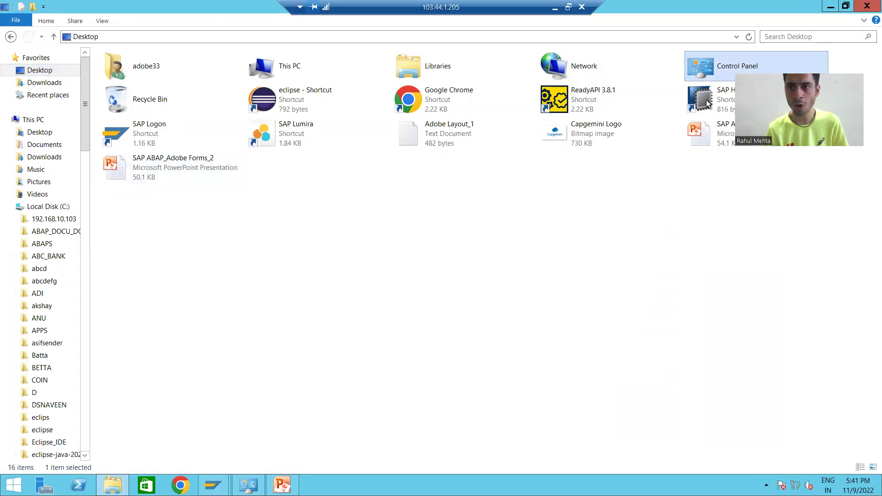
double_click(718, 73)
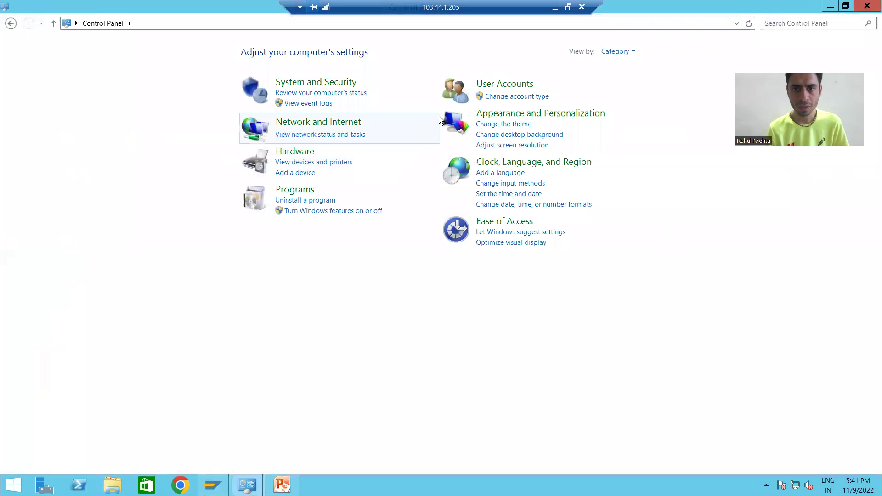
click(297, 191)
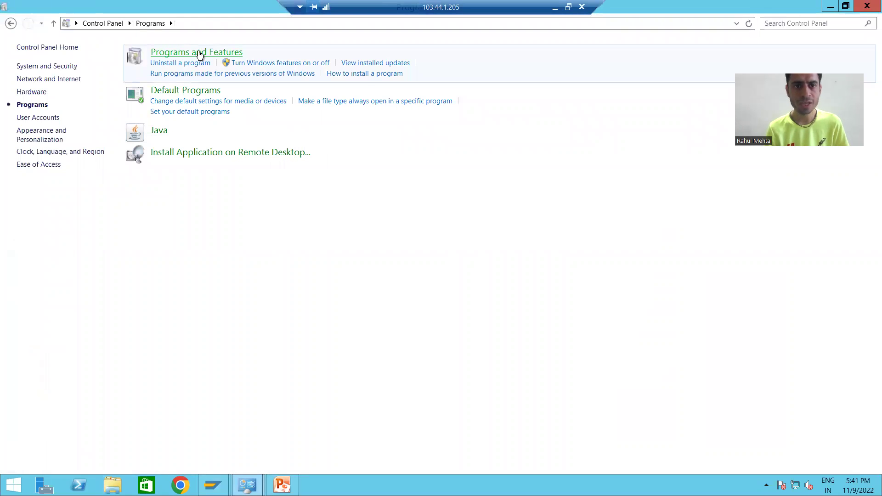
click(199, 53)
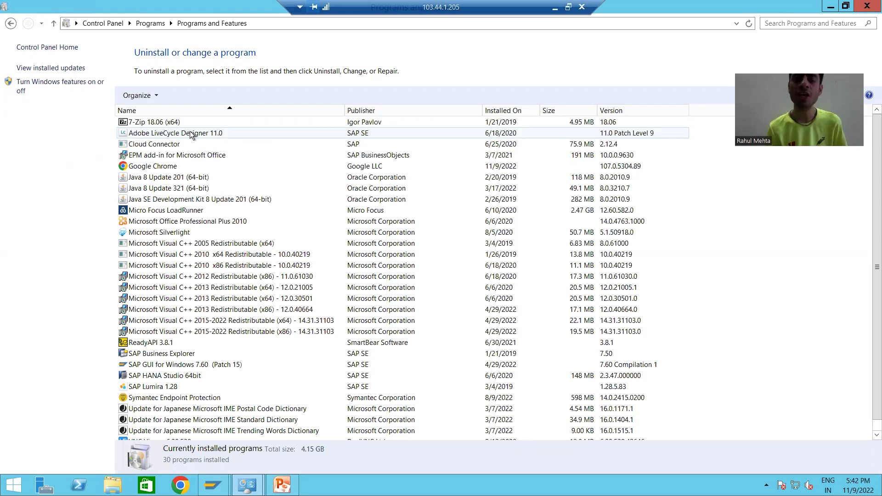
click(282, 485)
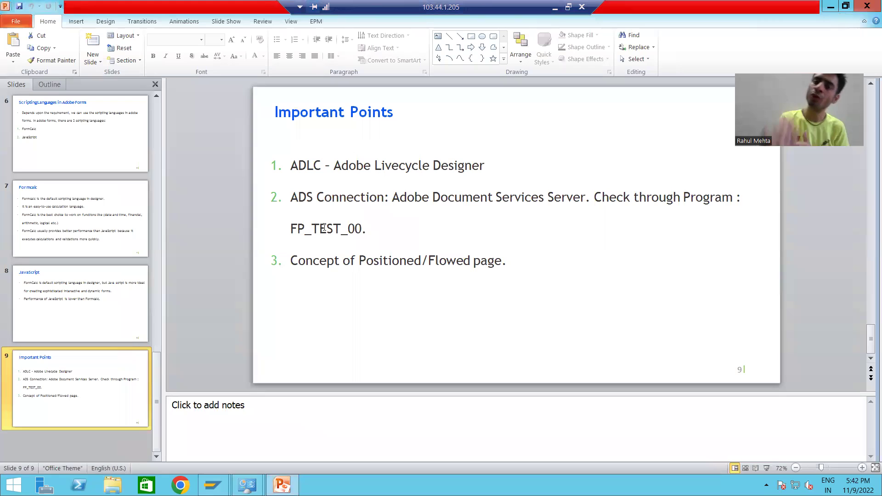
- Highlight 'Adobe Document Services Server' and 'FP_TEST_00' on slide 9, then return to Designer
drag(397, 196, 552, 201)
click(312, 207)
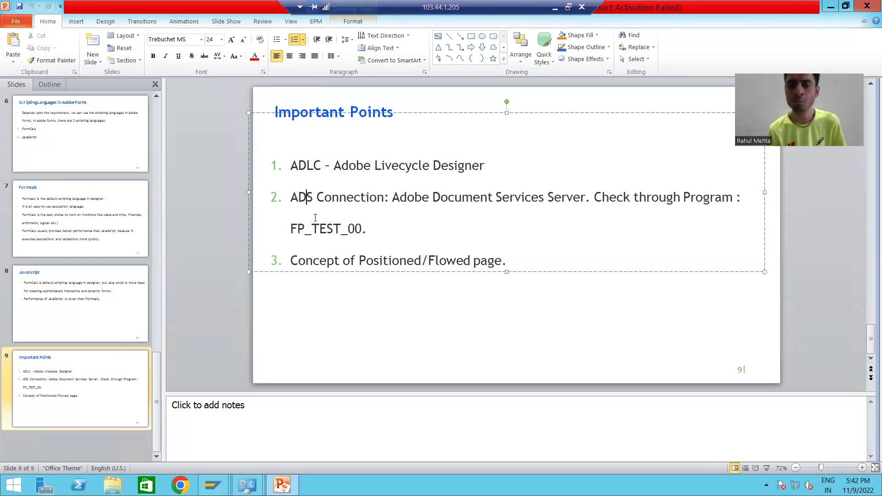
drag(291, 229, 361, 231)
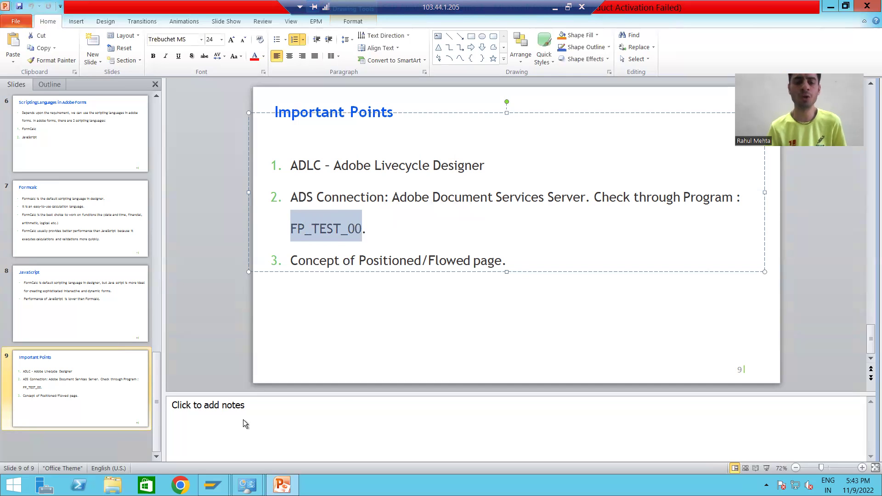
mouse_move(213, 485)
click(276, 444)
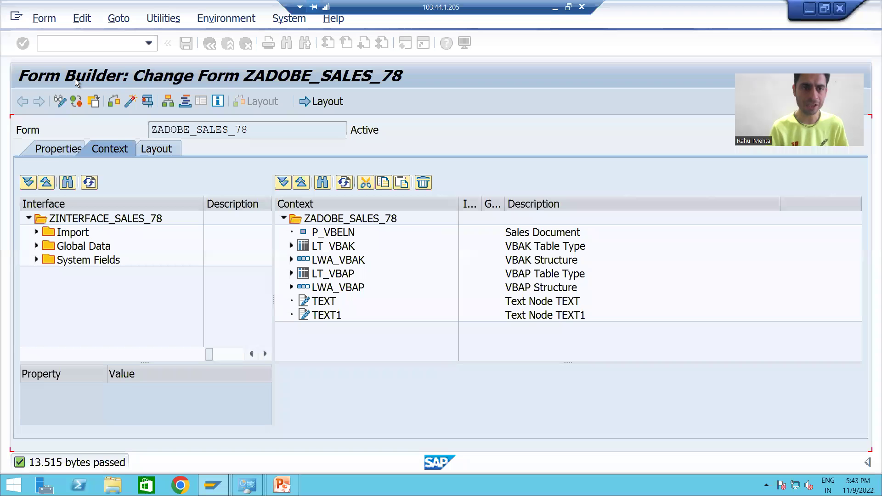
- Via /oSE38, run FP_TEST_00 with the ADS connection and request a print preview on LP01
click(69, 44)
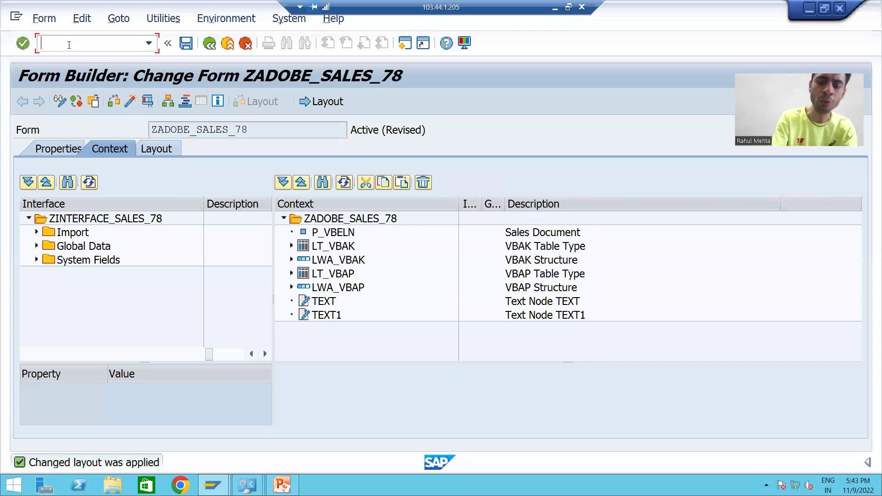
text(/ose38)
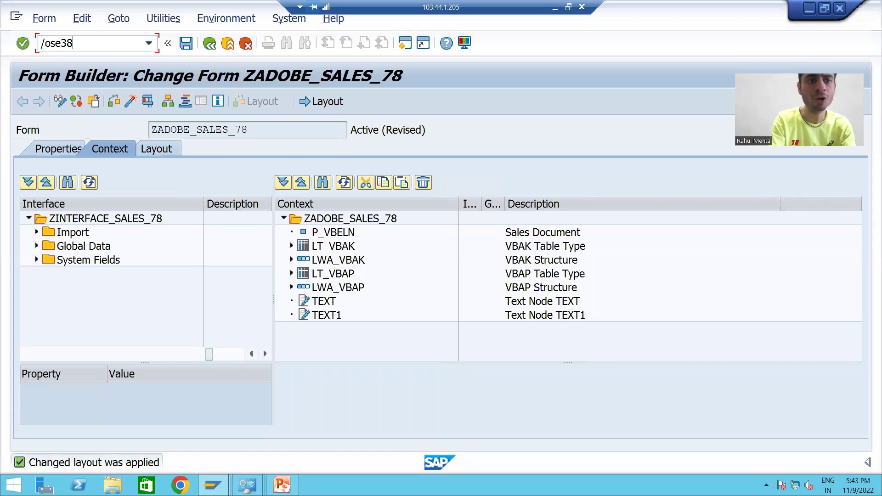
key(Return)
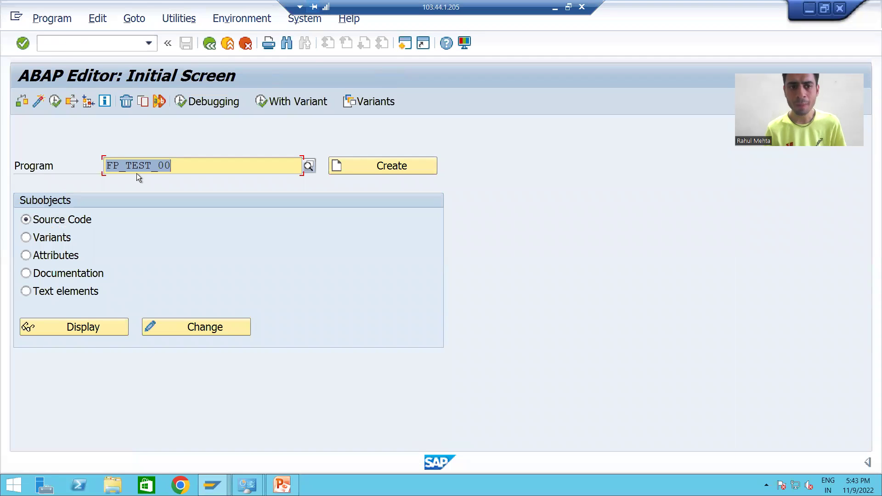
click(183, 169)
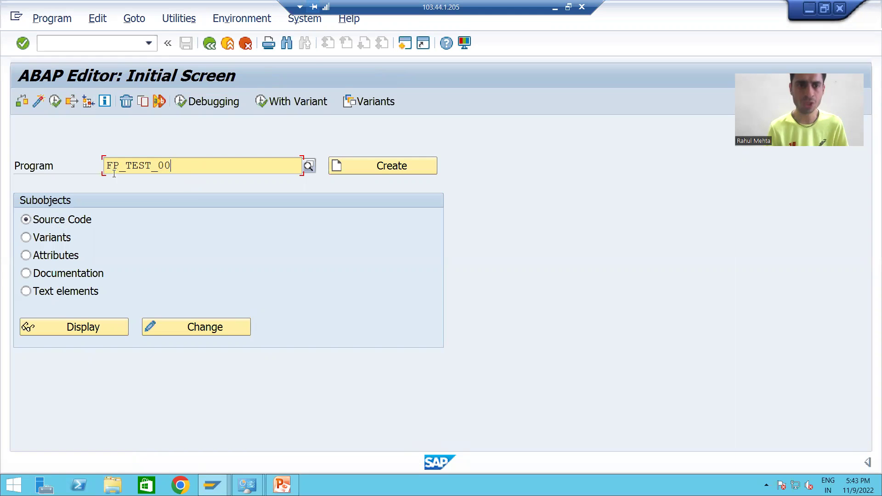
click(55, 101)
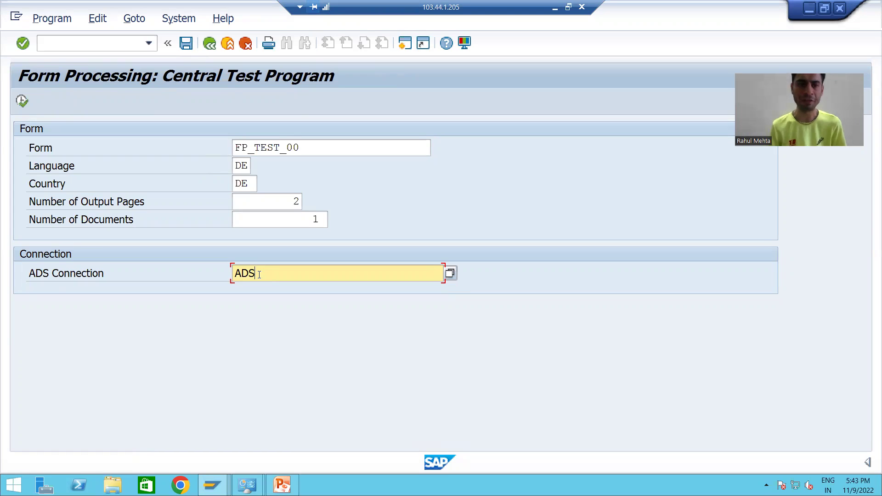
click(22, 101)
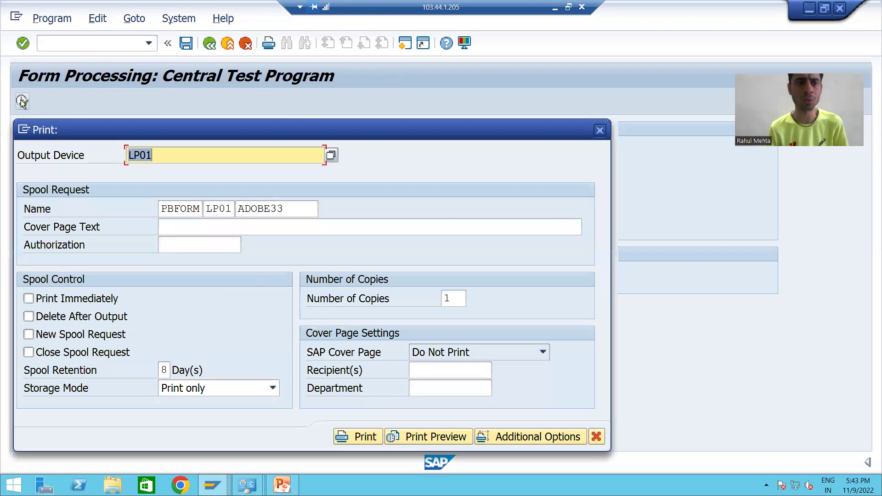
click(442, 436)
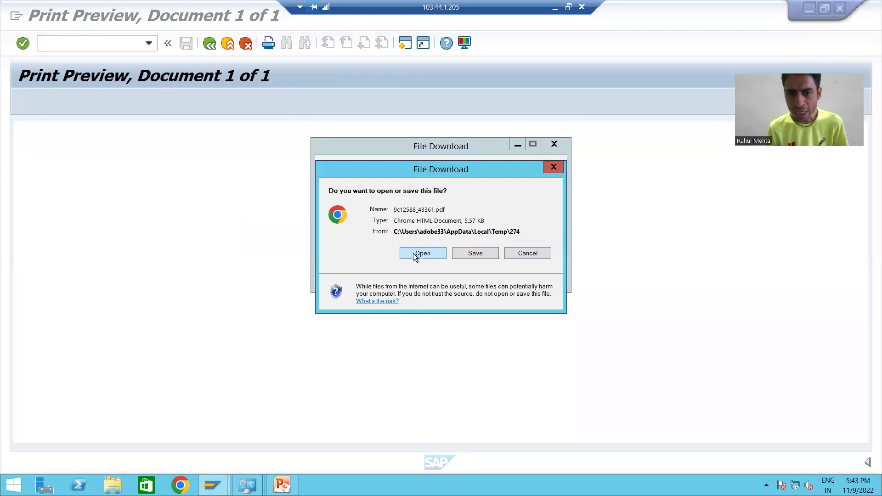
- Open the two-page FP_TEST_00 preview PDF in Chrome, then go back to PowerPoint
click(416, 252)
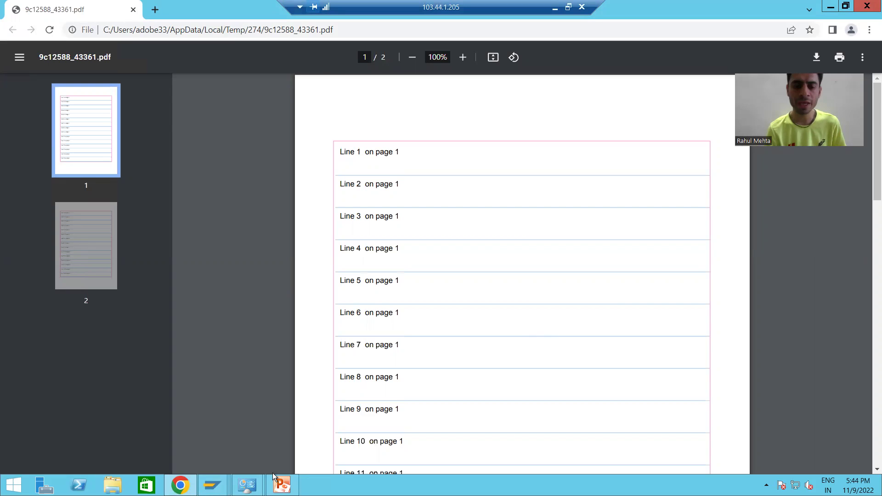
click(282, 485)
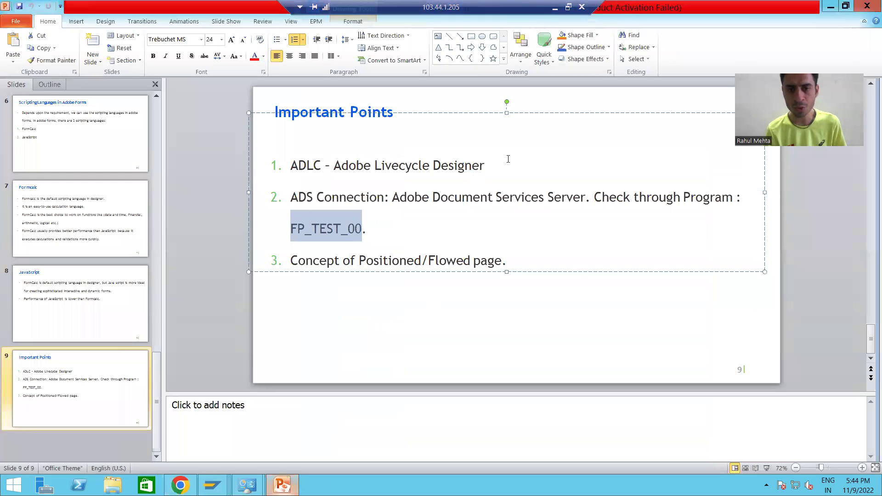
- Clear the FP_TEST_00 highlight and return to the Form Builder: Change Form ZADOBE_SALES_78 window
key(Right)
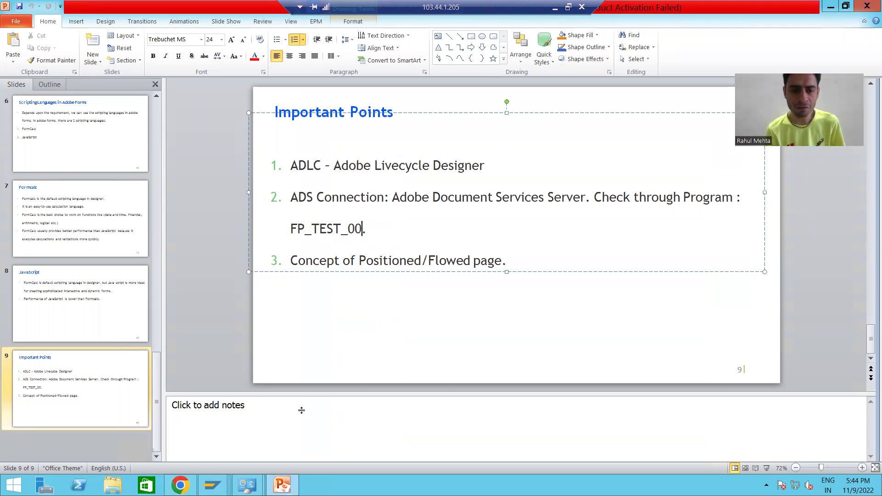
click(212, 485)
click(227, 452)
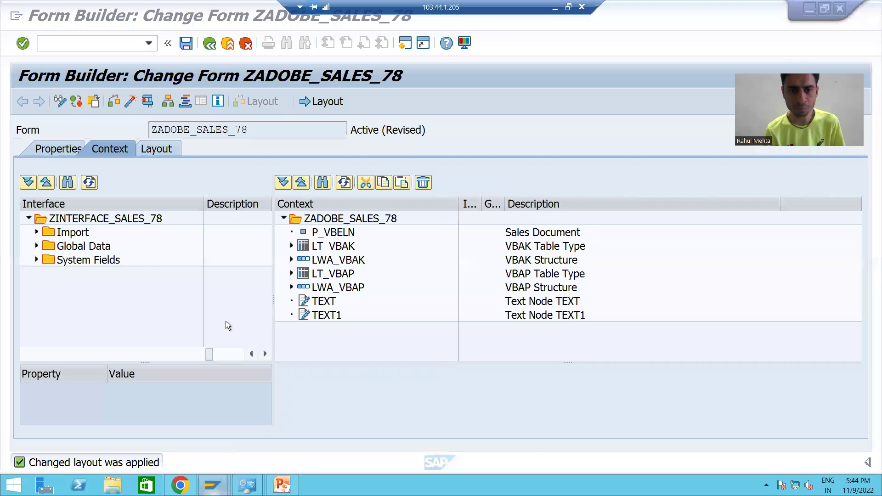
- In the layout, set the SalesOrderPage subform's Content to Flowed using a floating Object palette
click(321, 103)
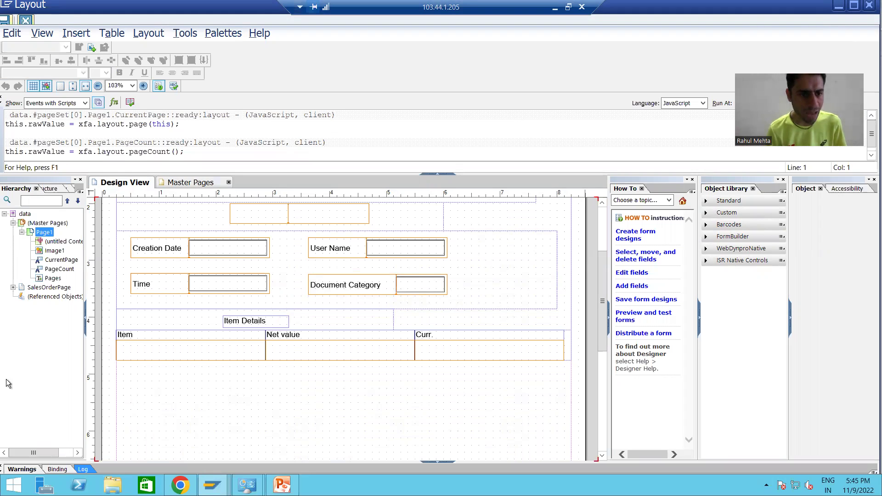
click(48, 288)
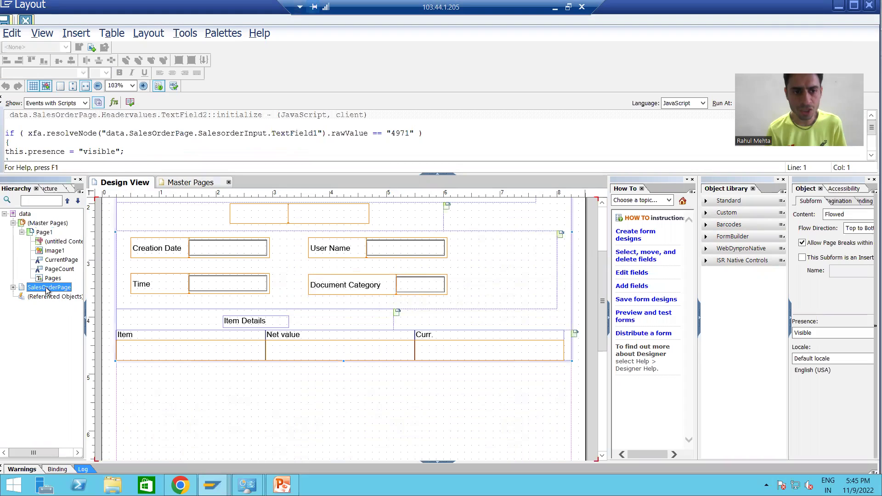
mouse_move(824, 183)
mouse_down()
mouse_move(800, 183)
mouse_move(574, 106)
mouse_move(463, 51)
mouse_up()
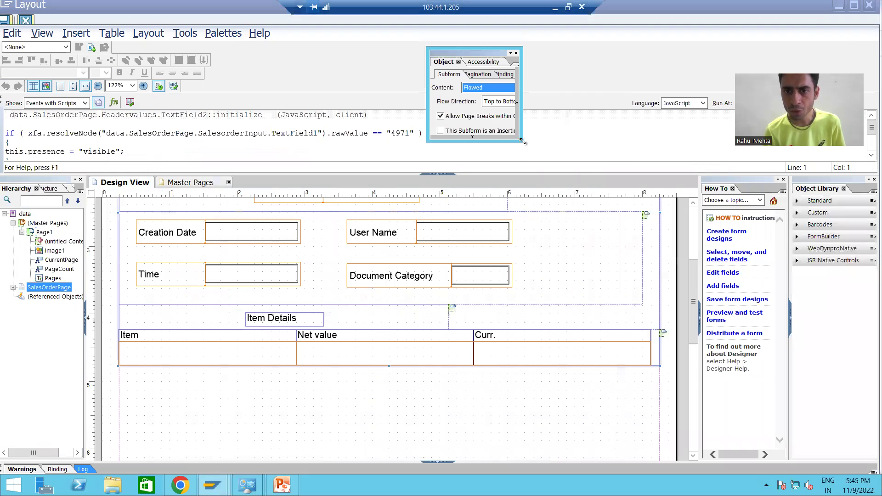
drag(523, 143, 609, 156)
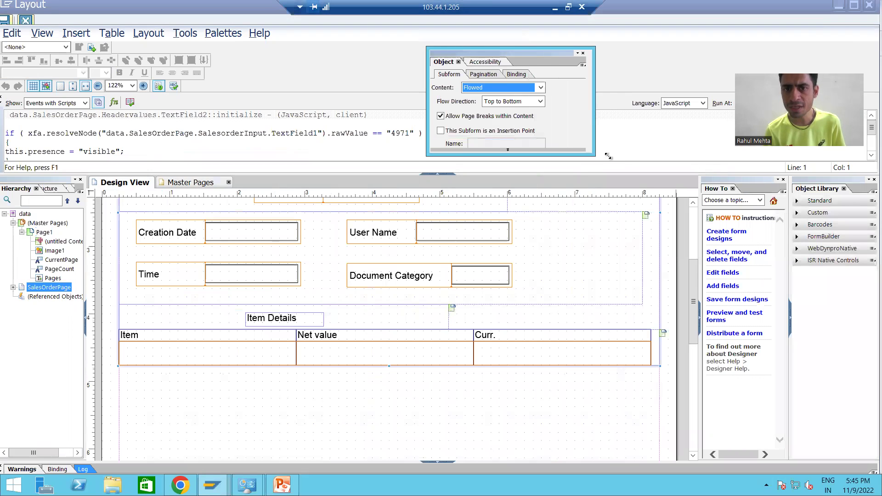
click(541, 87)
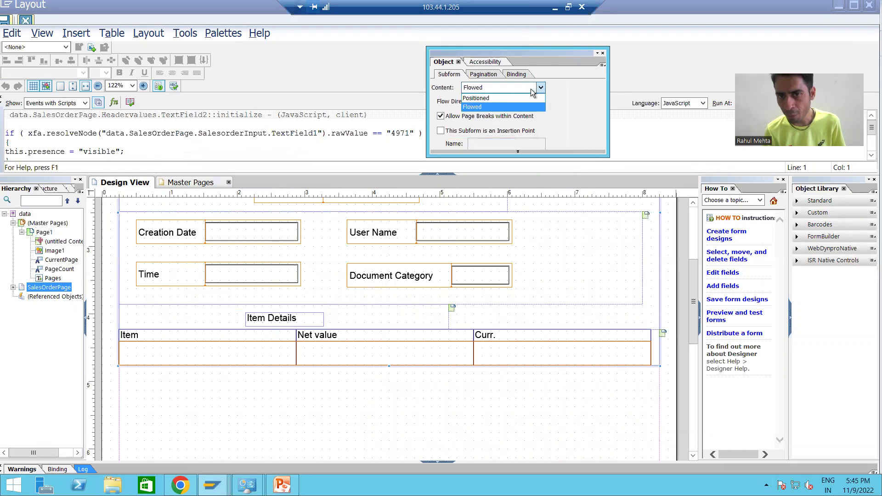
click(491, 107)
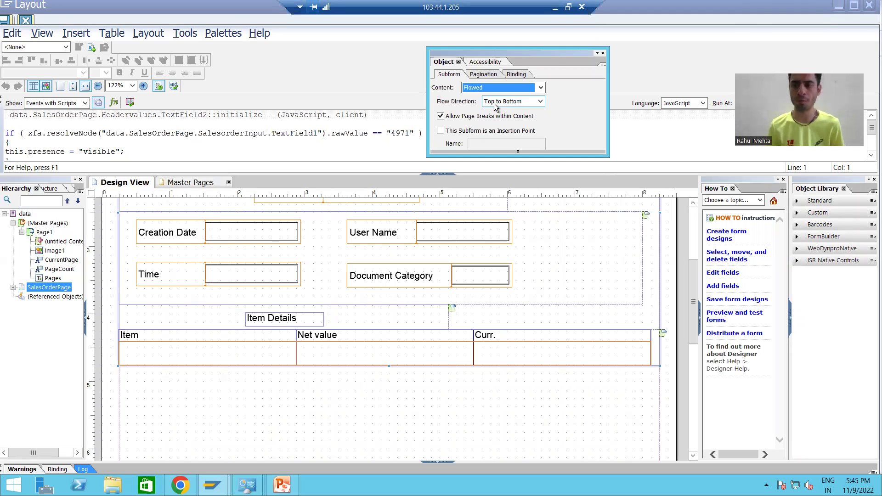
- Close the Object palette and Designer, exit ZADOBE_SALES_78 without saving, and select the Form field
click(602, 53)
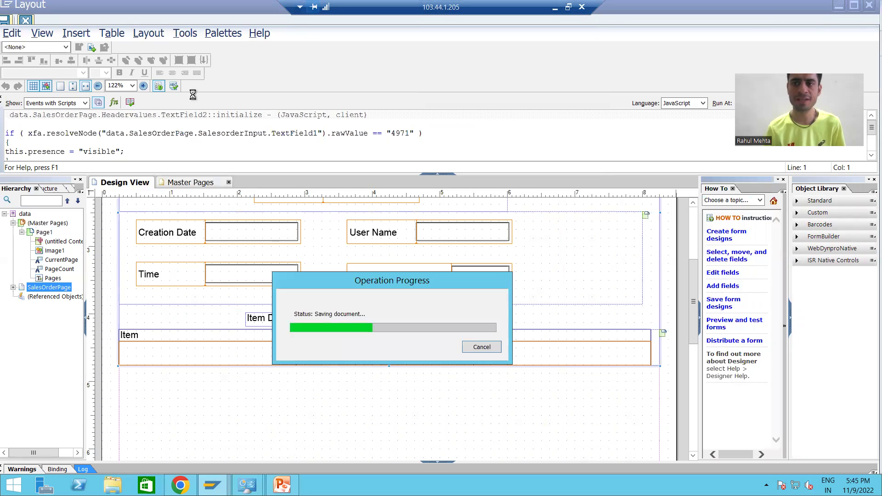
click(869, 5)
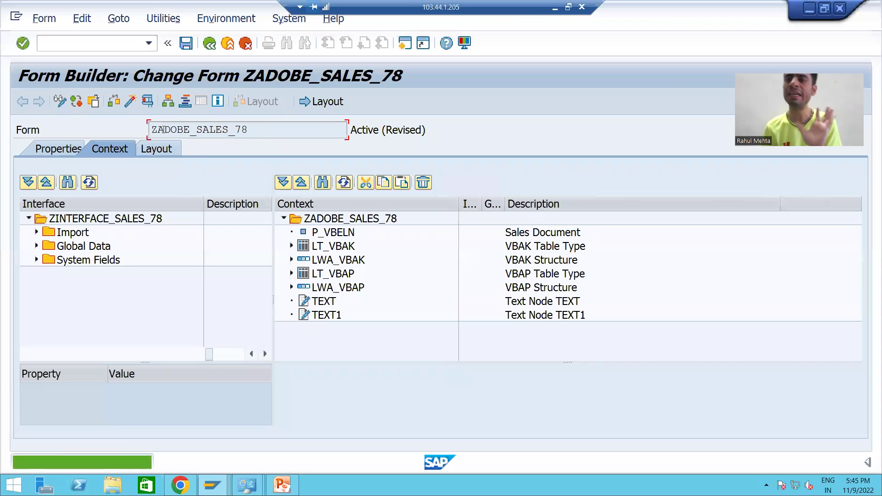
click(212, 43)
click(337, 323)
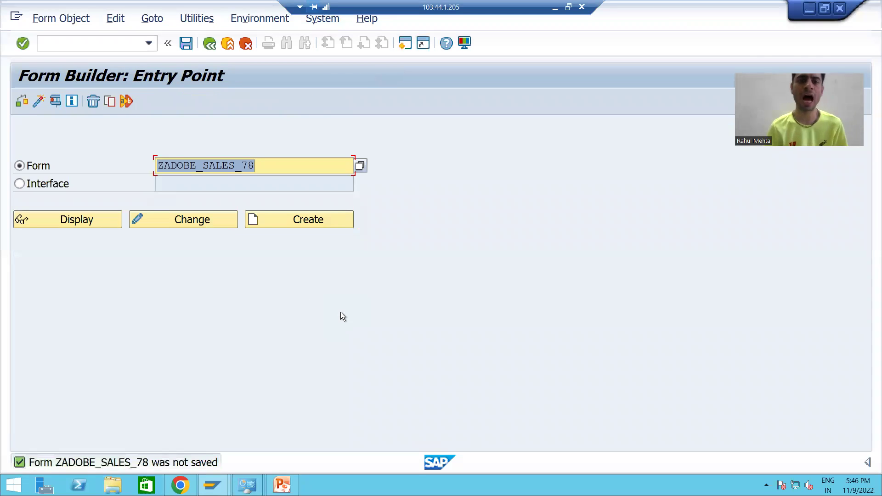
click(260, 171)
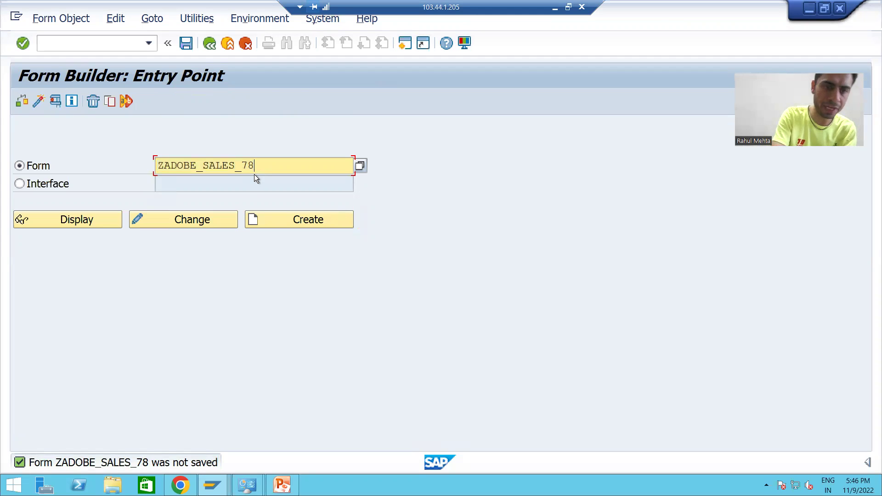
- Start a new form described 'Test' based on interface ZINTERFACE_SALES_78 from the history
click(268, 221)
click(236, 337)
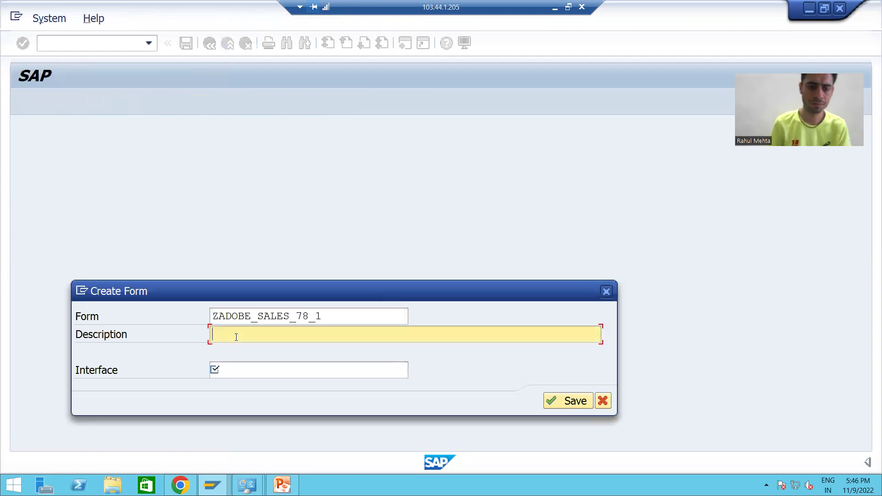
text(Test)
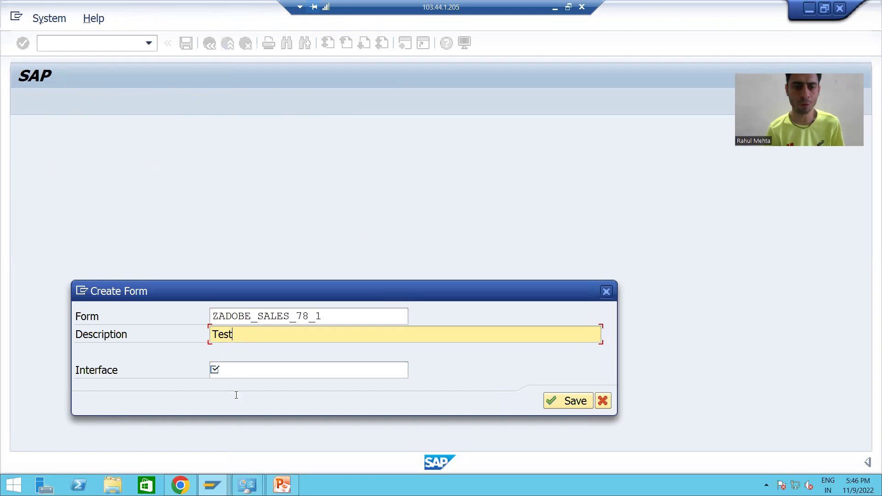
click(230, 374)
click(230, 374)
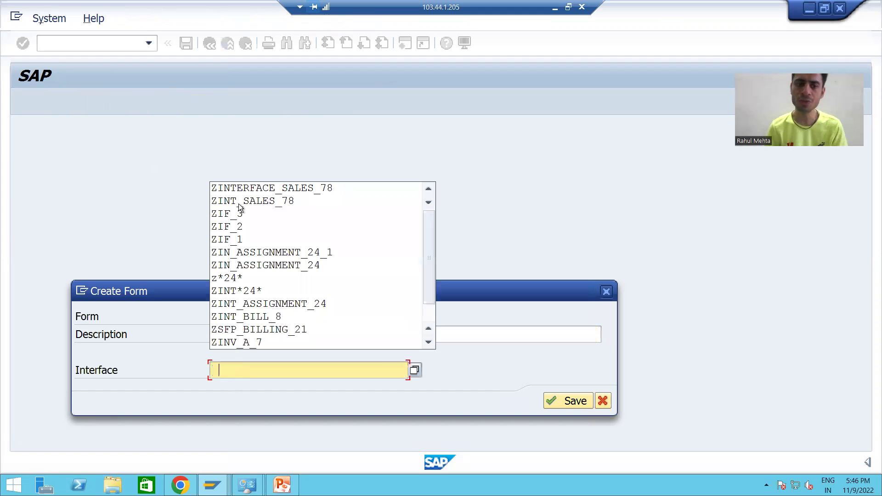
click(248, 188)
- Save form ZADOBE_SALES_78_1 as a local object and bring up its layout
click(565, 401)
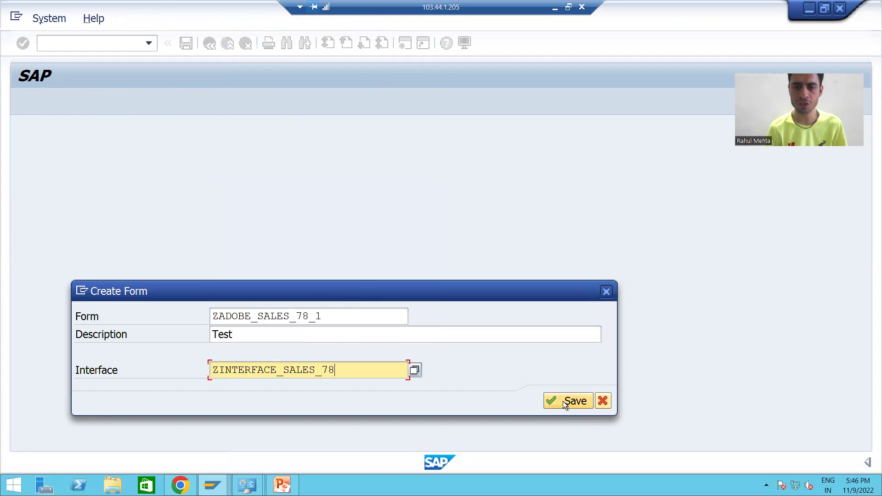
click(346, 382)
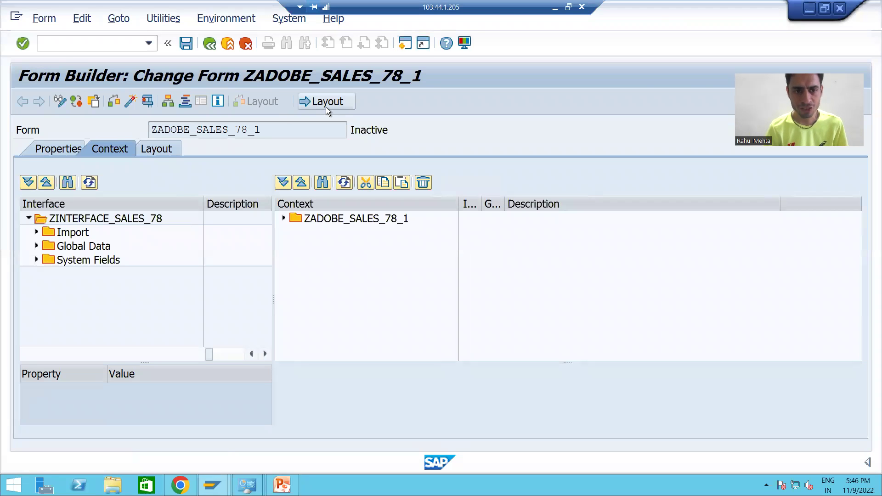
click(326, 106)
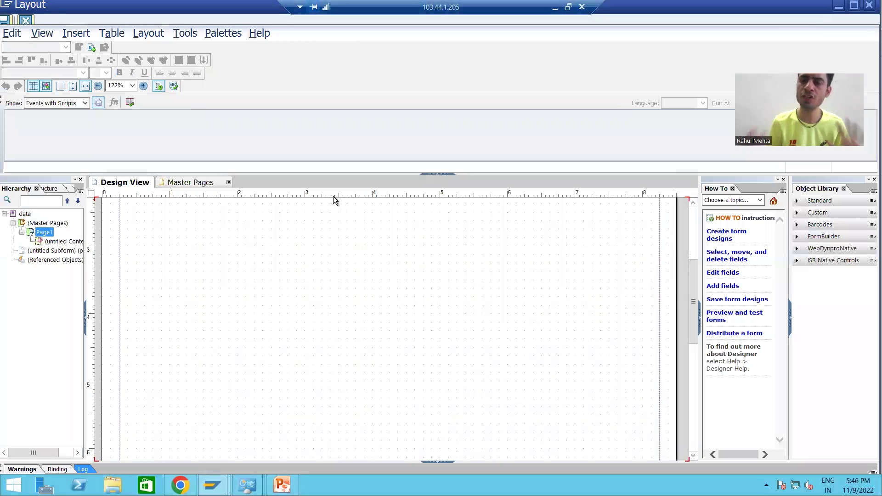
- Select the untitled page subform and float and enlarge the Object palette to view its Positioned content
click(51, 252)
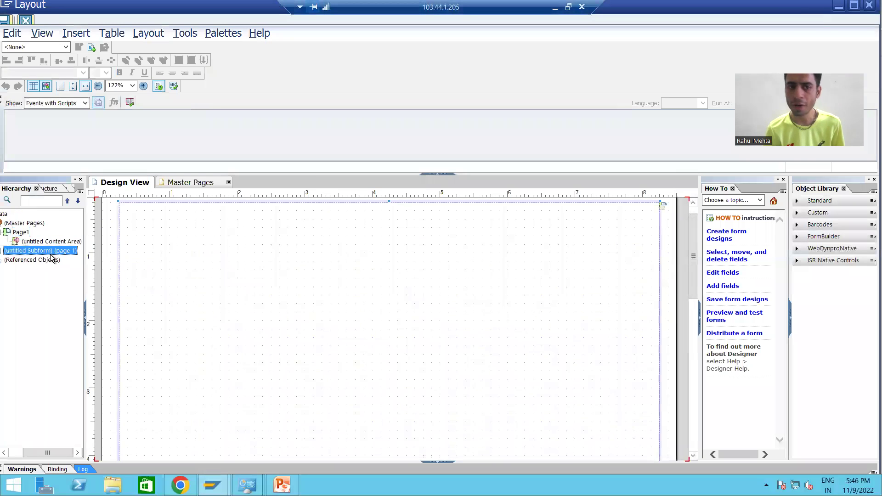
click(220, 33)
mouse_move(231, 51)
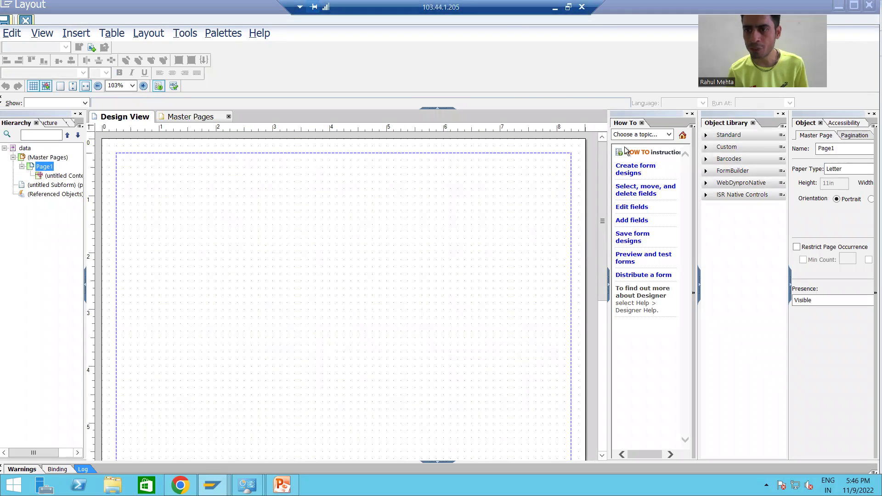
click(36, 186)
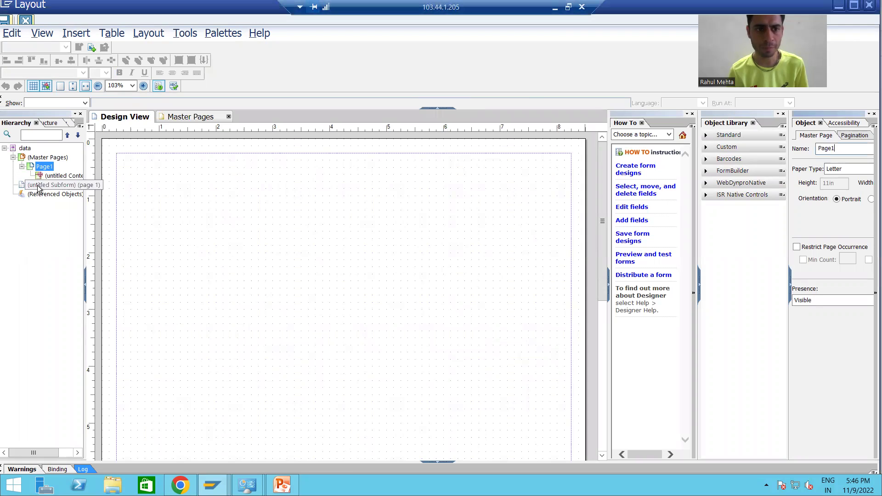
drag(783, 117, 475, 28)
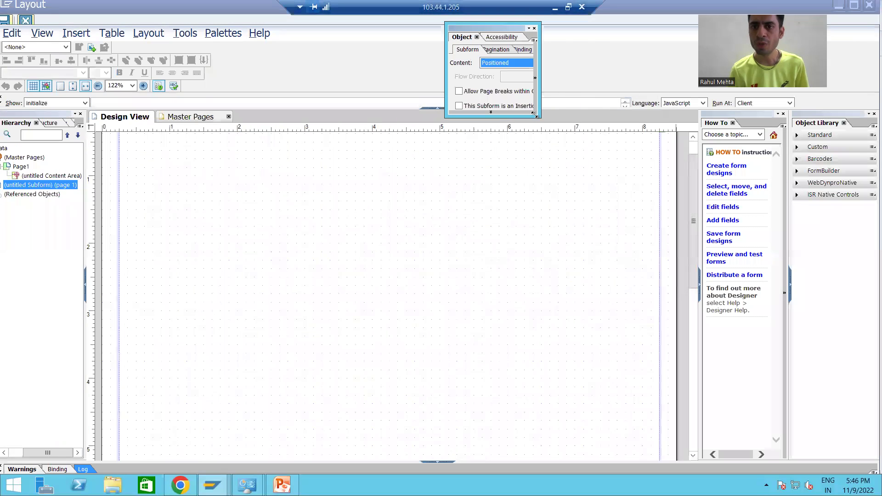
drag(535, 115, 598, 128)
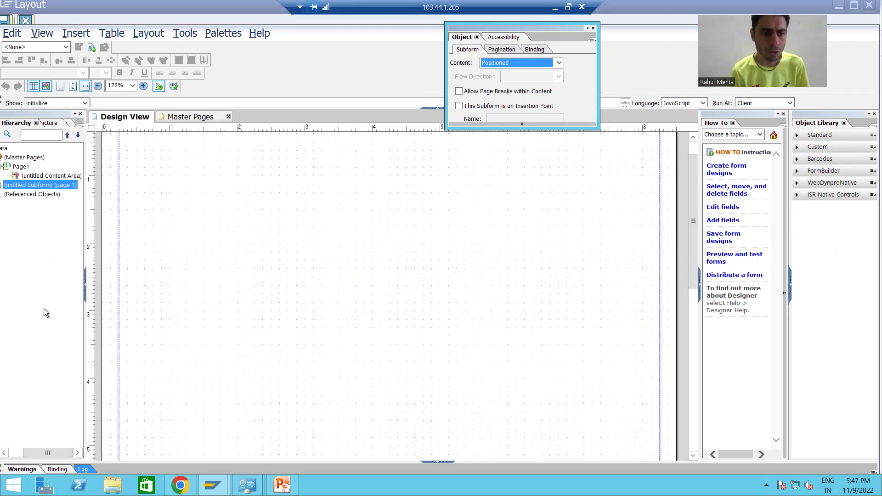
drag(51, 452, 17, 455)
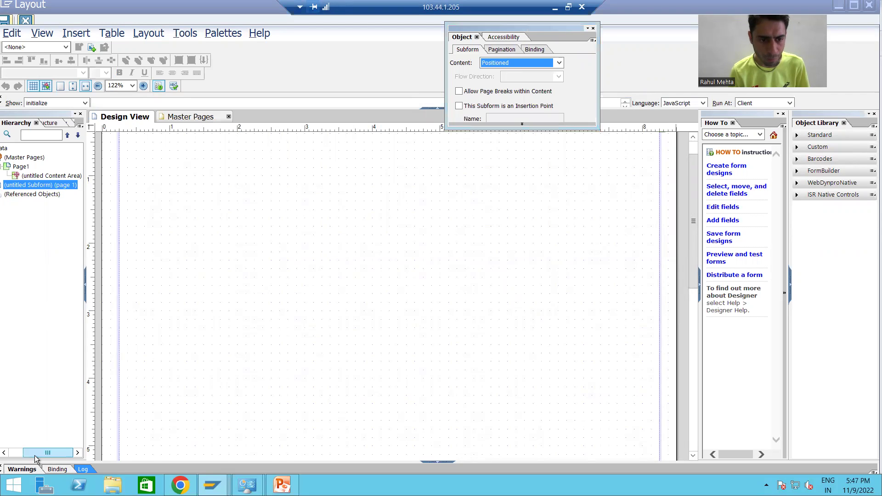
click(41, 186)
- Insert a child subform into the page subform and shape it into a wide, short box at 0.375in, 0.750in
right_click(41, 185)
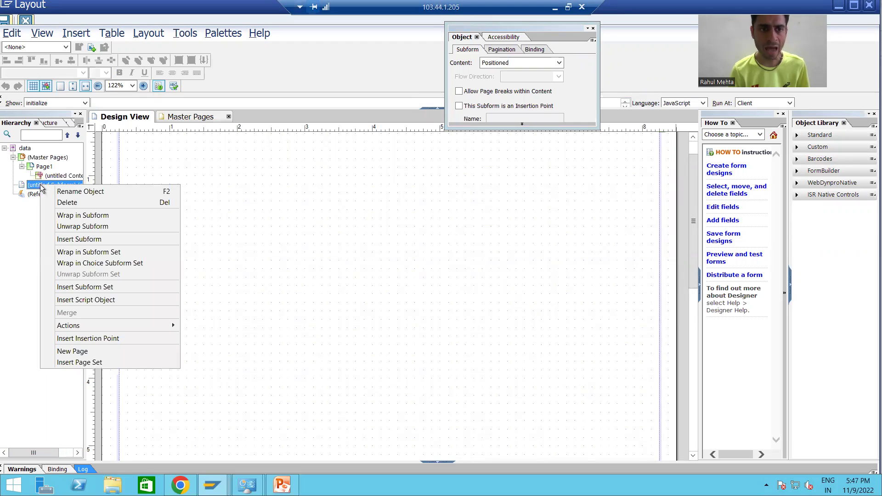
click(63, 240)
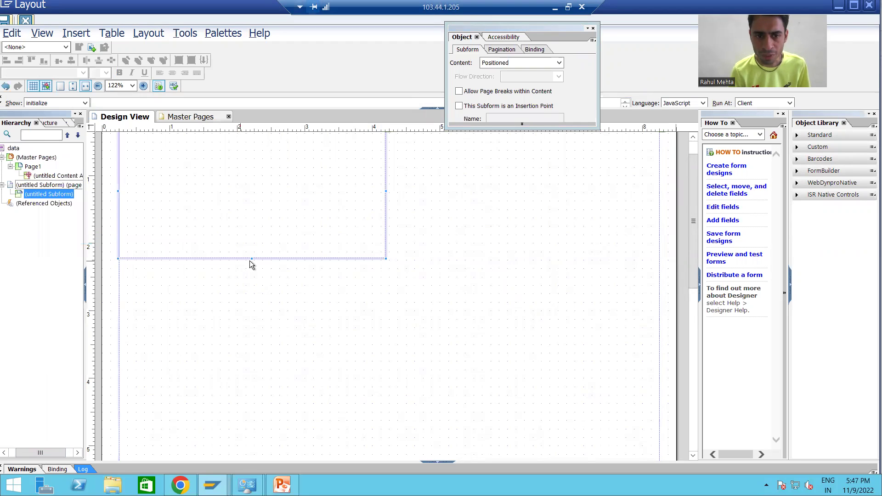
drag(335, 185, 343, 185)
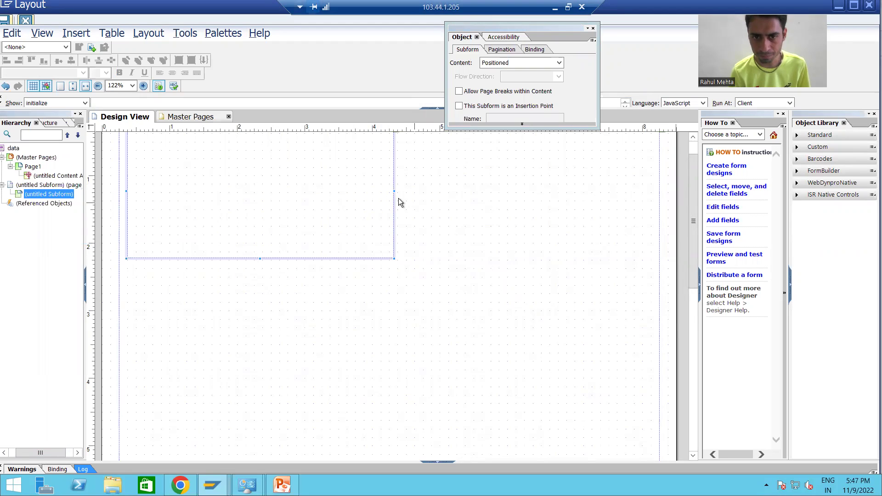
drag(451, 190, 508, 191)
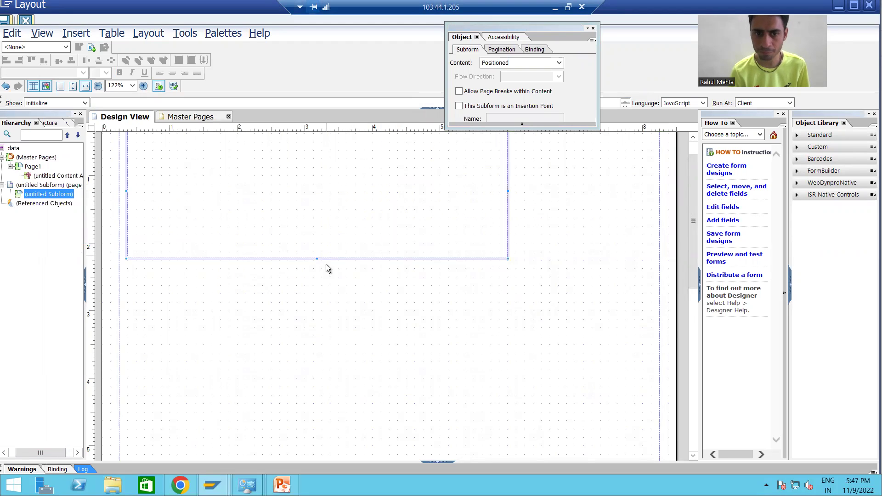
drag(315, 258, 315, 210)
drag(305, 176, 332, 208)
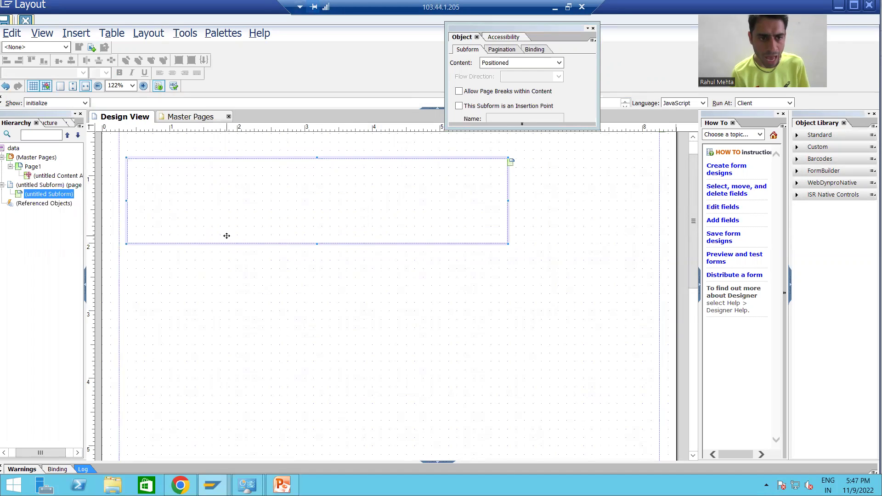
right_click(46, 186)
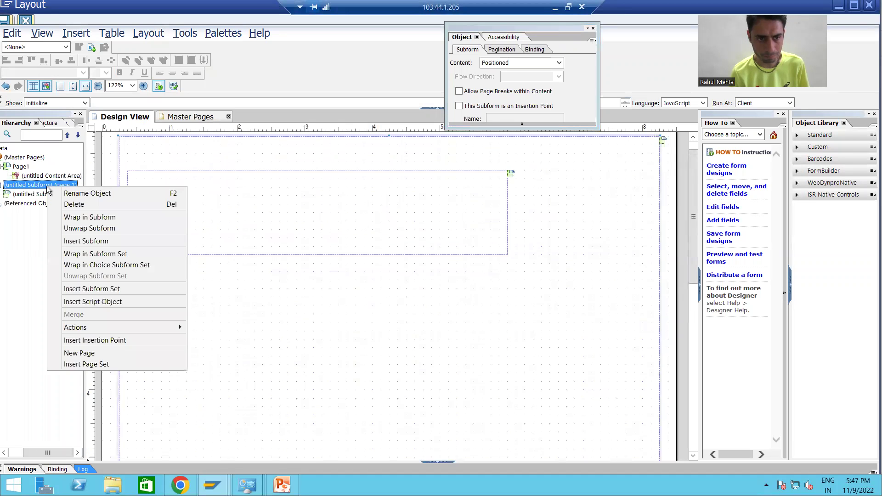
click(87, 241)
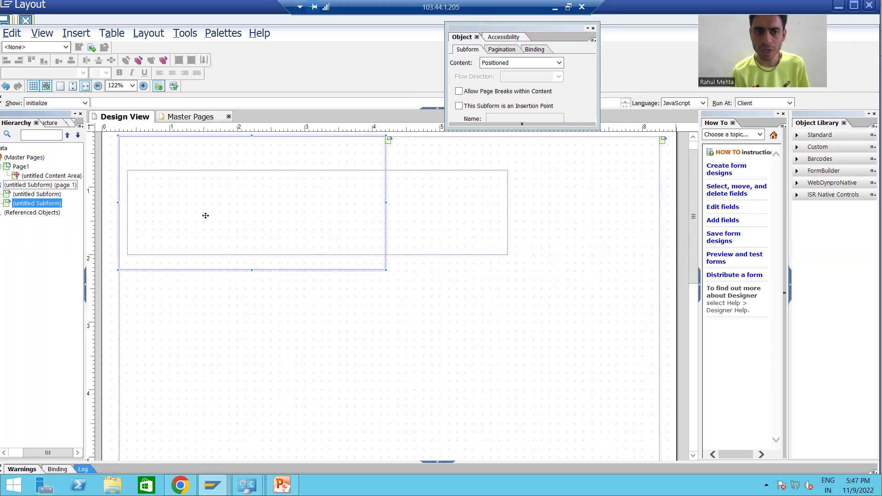
drag(235, 224, 269, 376)
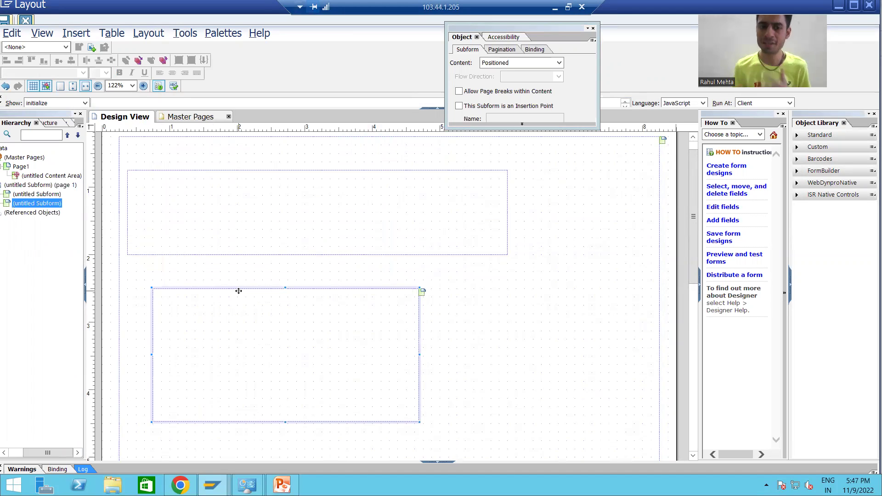
drag(249, 308, 221, 366)
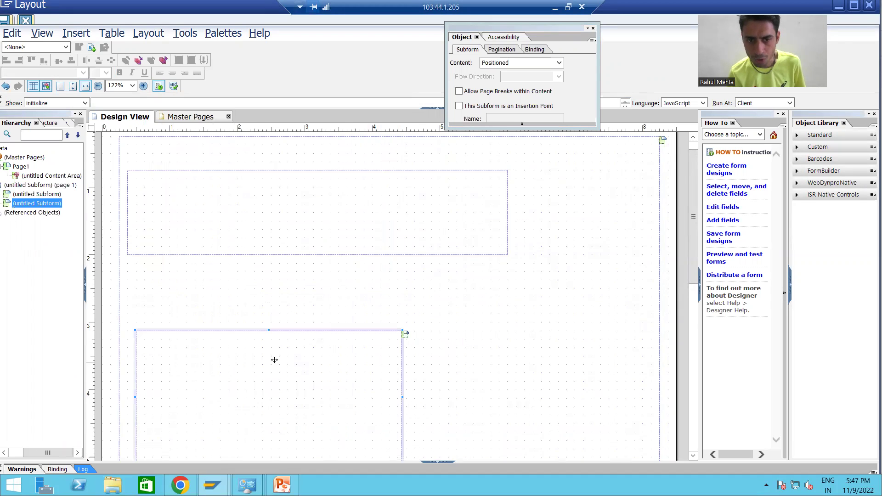
drag(316, 371, 560, 353)
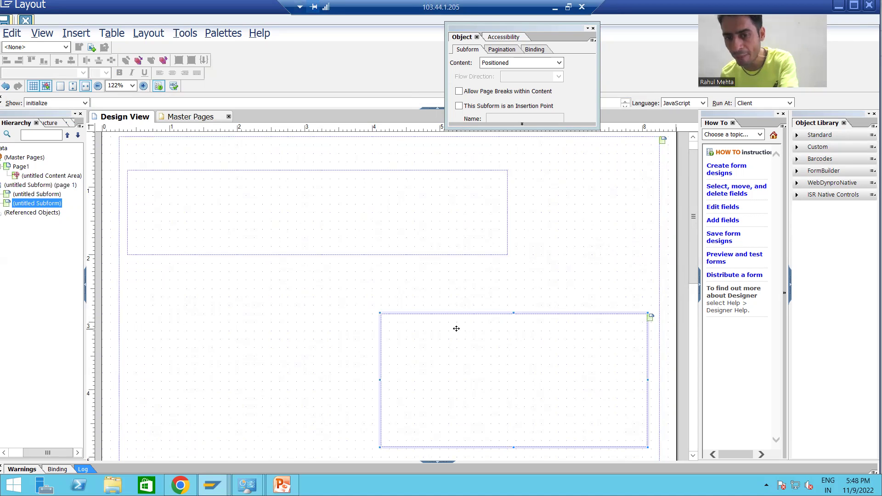
key(Delete)
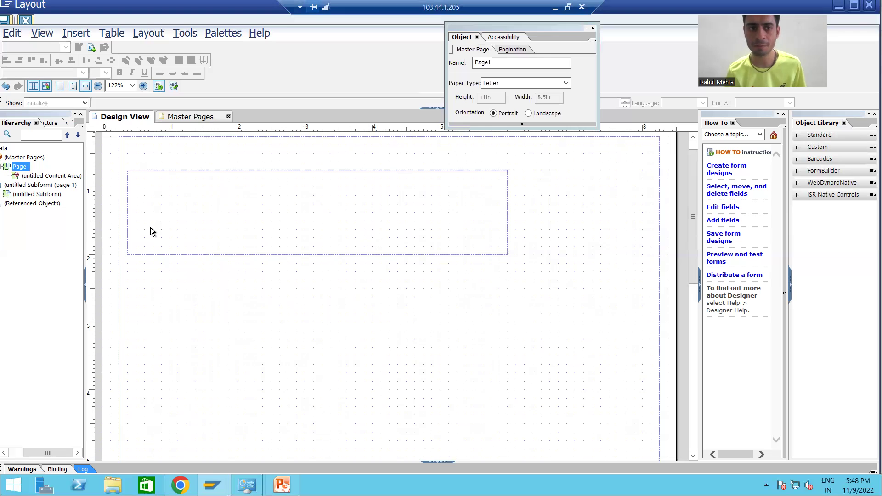
- Delete the remaining child subform from the Hierarchy
click(30, 197)
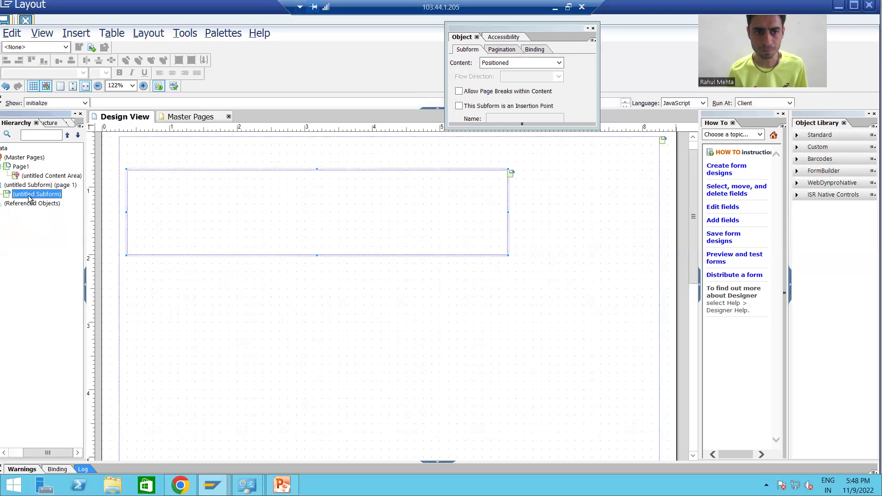
right_click(29, 197)
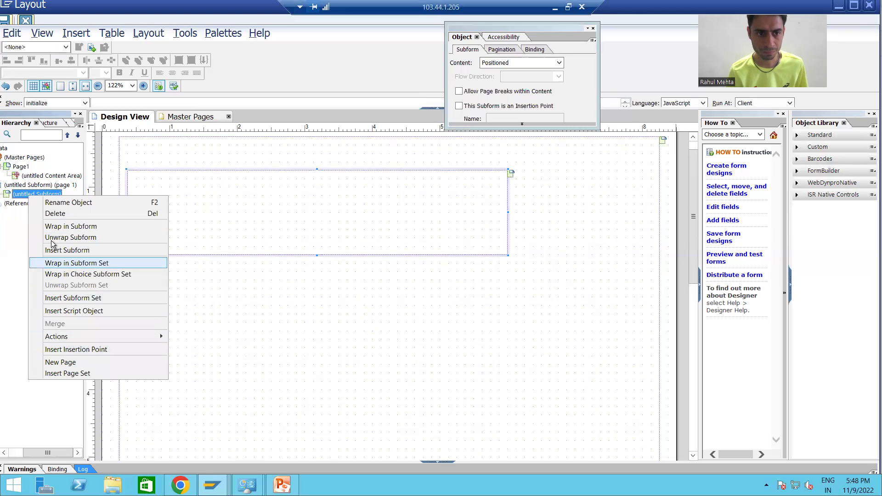
click(54, 214)
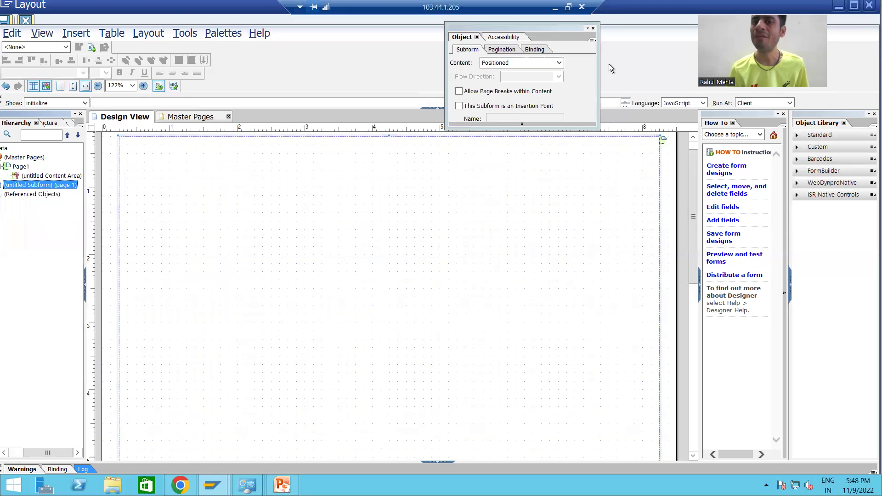
- Set the page subform's content to Flowed, top to bottom
click(559, 63)
click(525, 82)
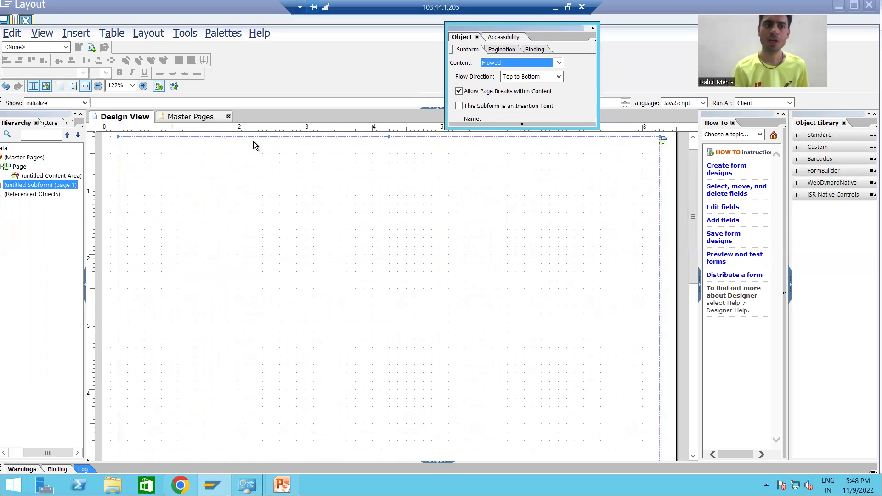
right_click(44, 188)
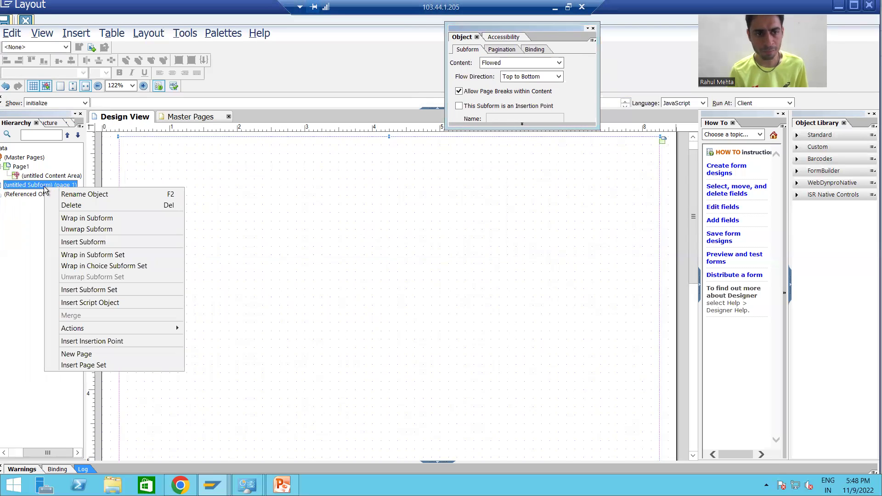
- Insert a child subform at 0.250in, 0.250in and stretch it to 6.625in wide as a short band
click(73, 242)
click(274, 209)
click(281, 217)
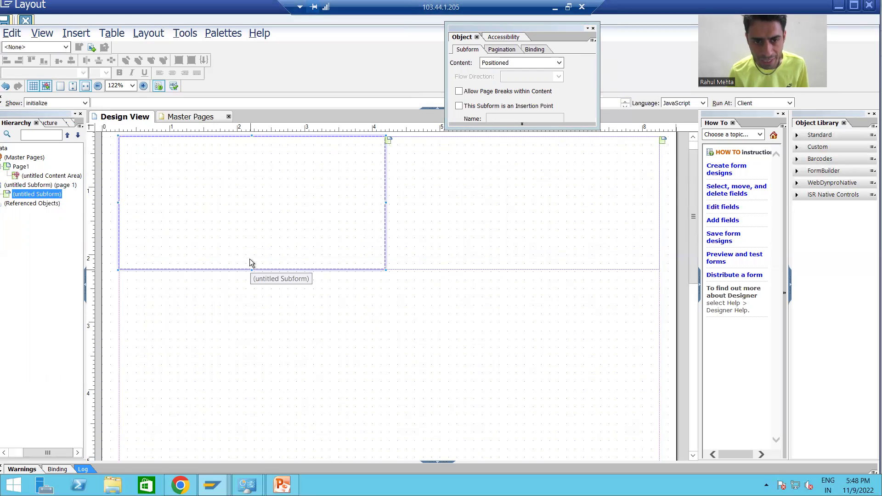
click(257, 282)
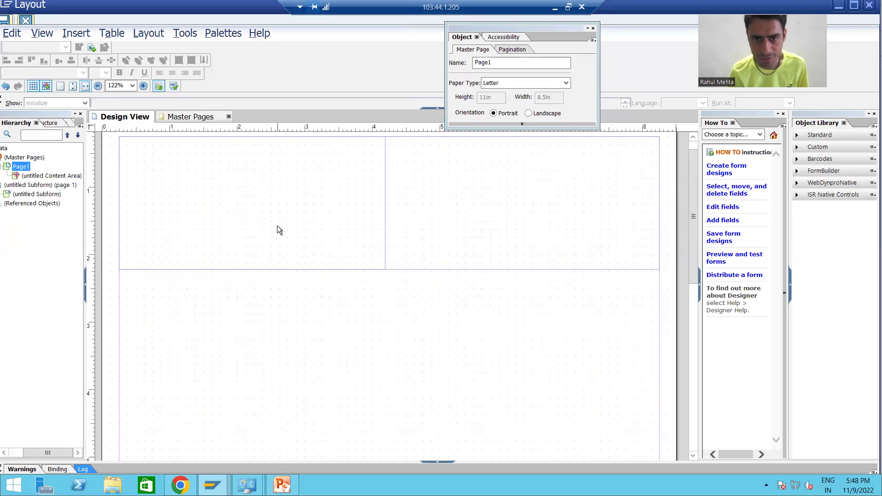
click(385, 201)
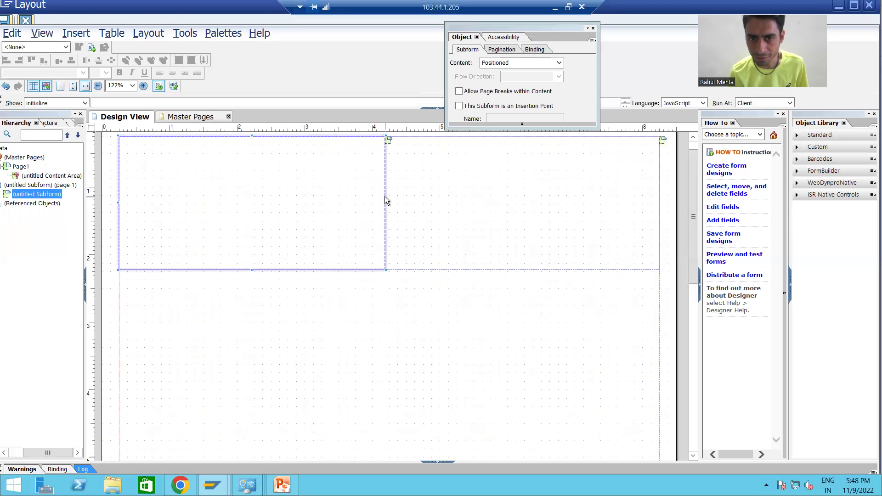
click(44, 185)
click(37, 194)
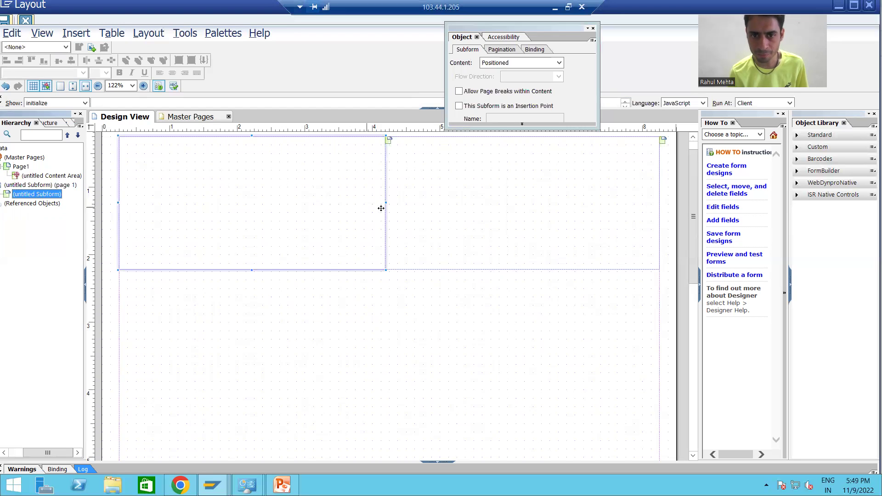
drag(385, 202, 567, 201)
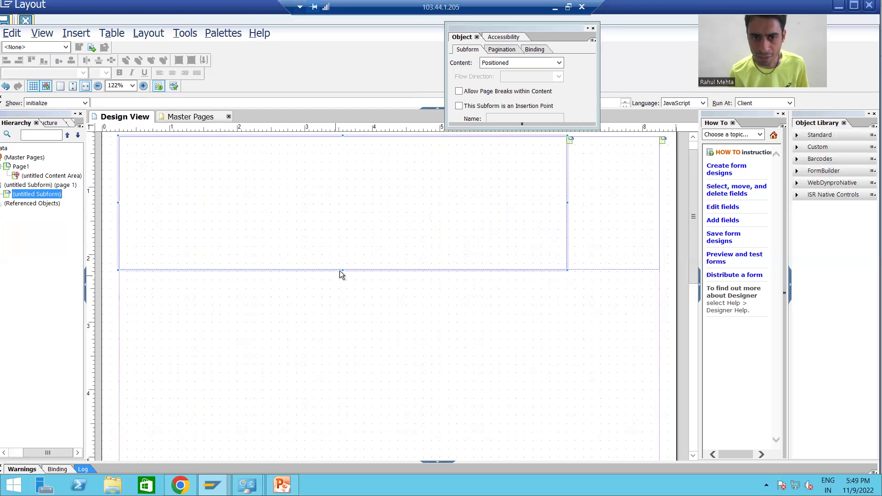
drag(340, 271, 342, 205)
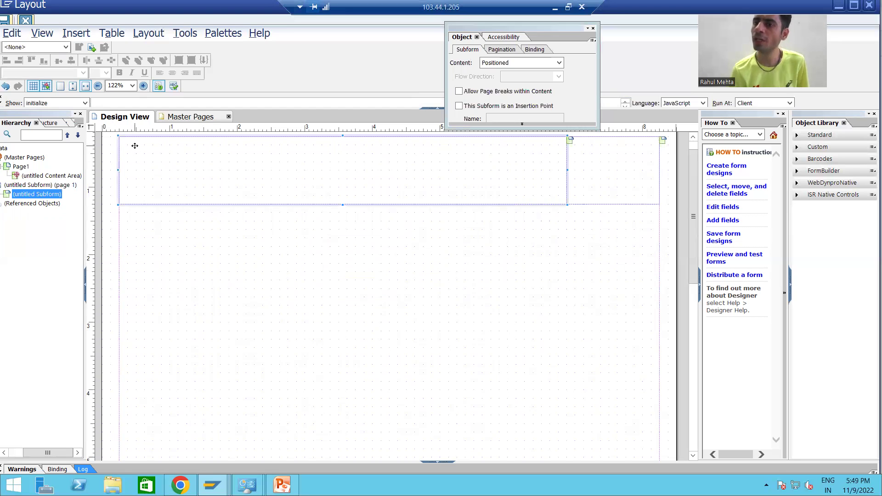
- Insert a second child subform below the first and widen it to about 6.875in by 1.969in
right_click(22, 188)
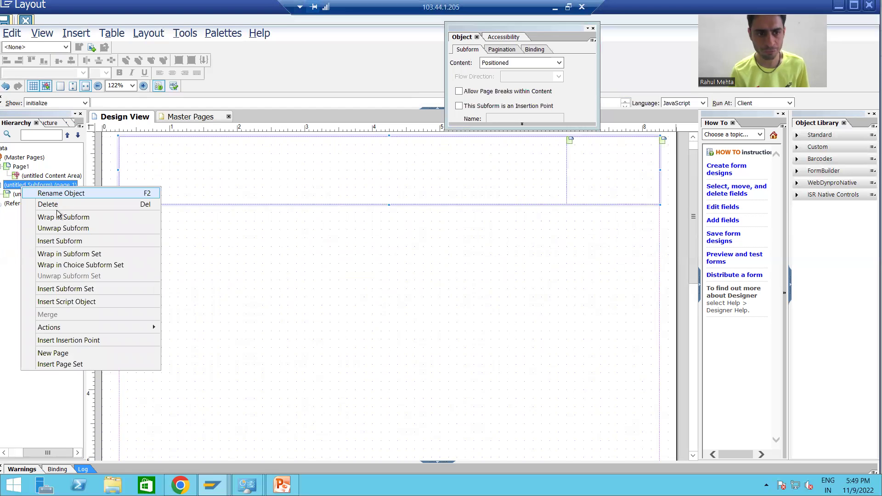
click(63, 242)
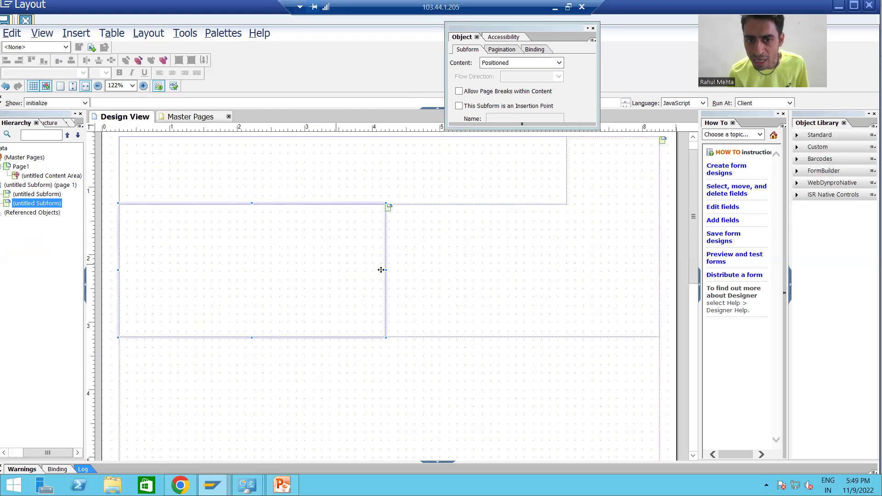
drag(385, 270, 573, 291)
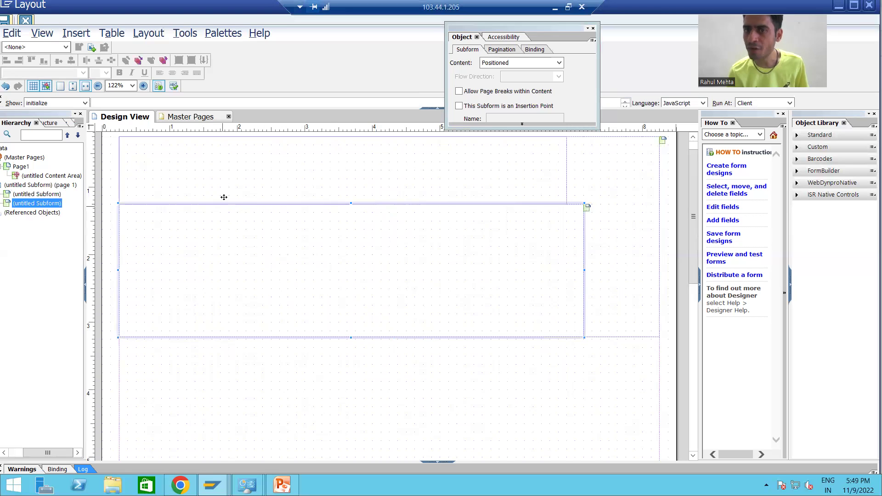